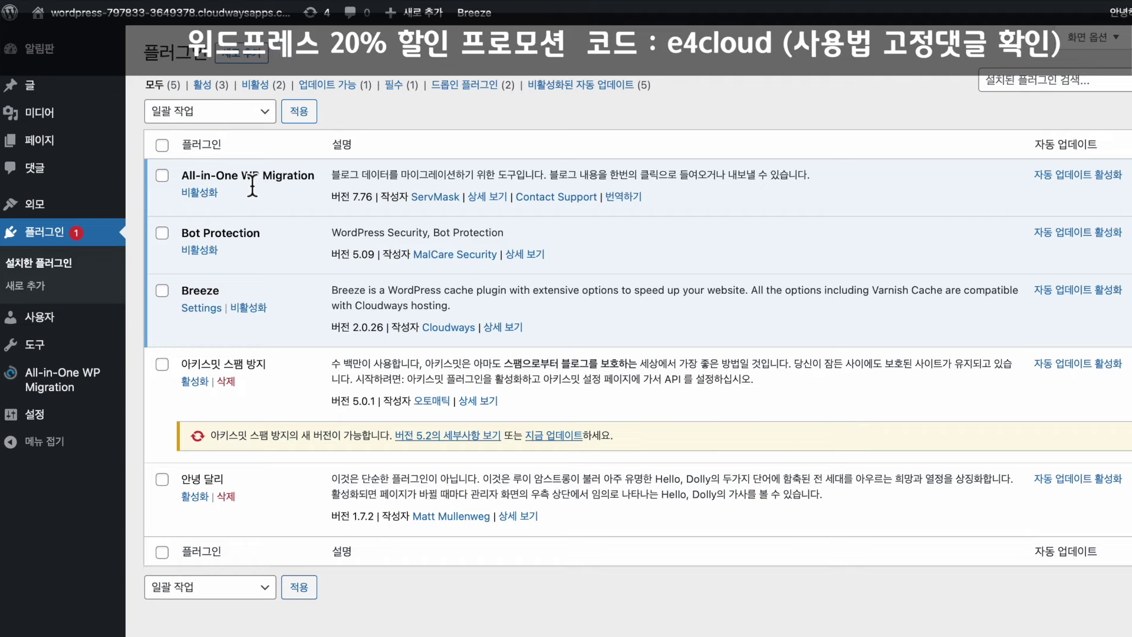
Bulk-deactivate the Bot Protection, 아키스밋 스팸 방지 and 안녕 달리 plugins.
{"action": "left_click", "coordinate": [163, 233]}
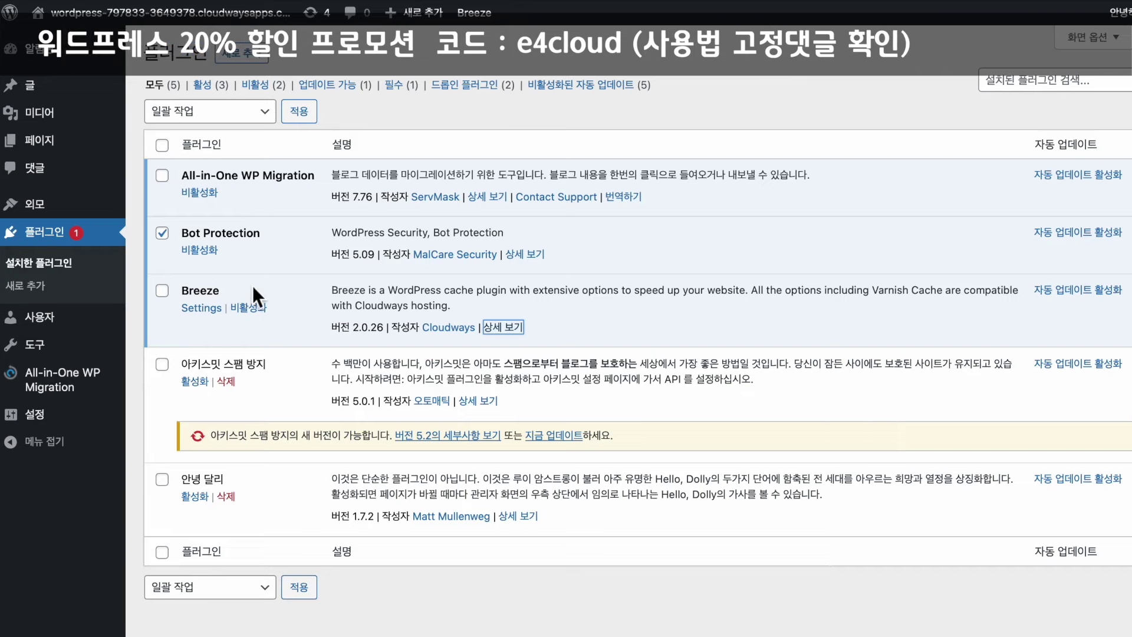
{"action": "left_click", "coordinate": [162, 364]}
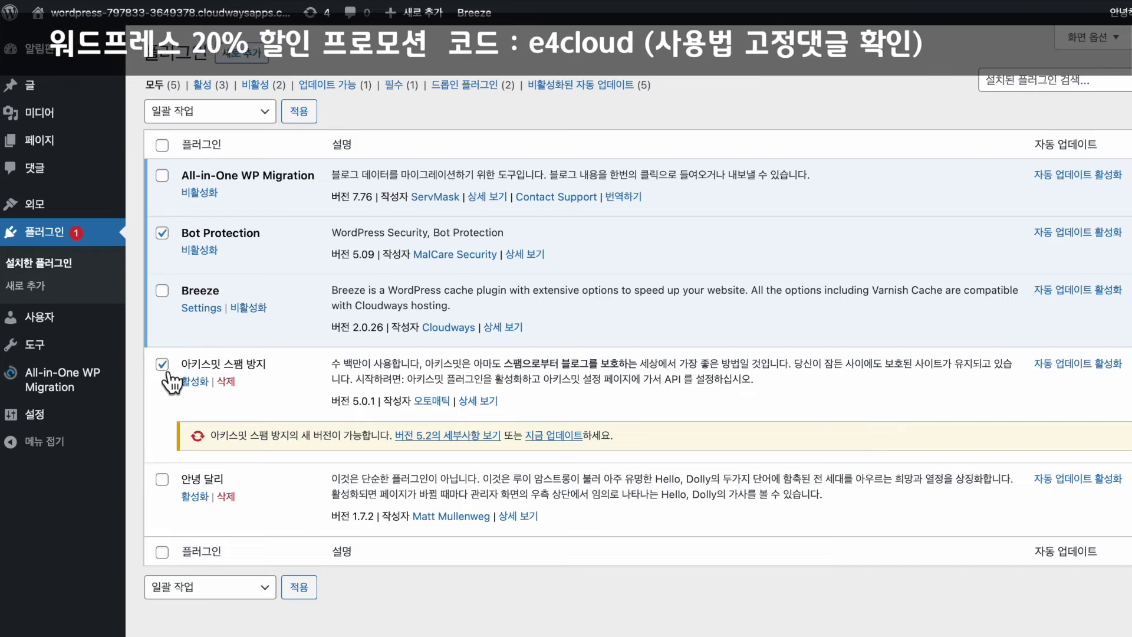
{"action": "left_click", "coordinate": [162, 479]}
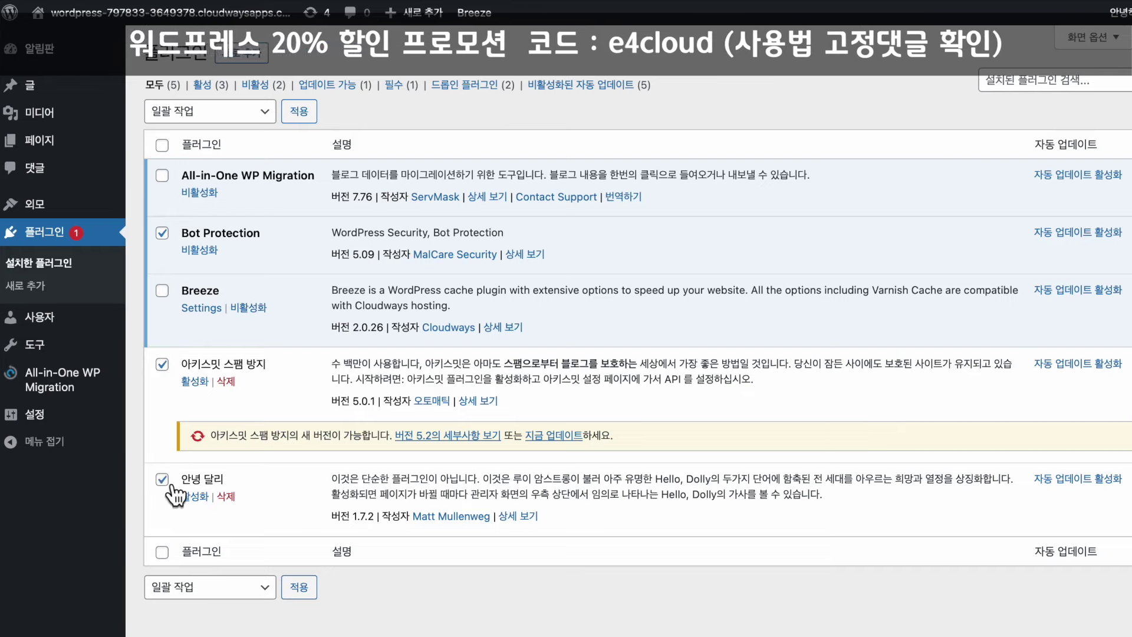
{"action": "left_click", "coordinate": [277, 113]}
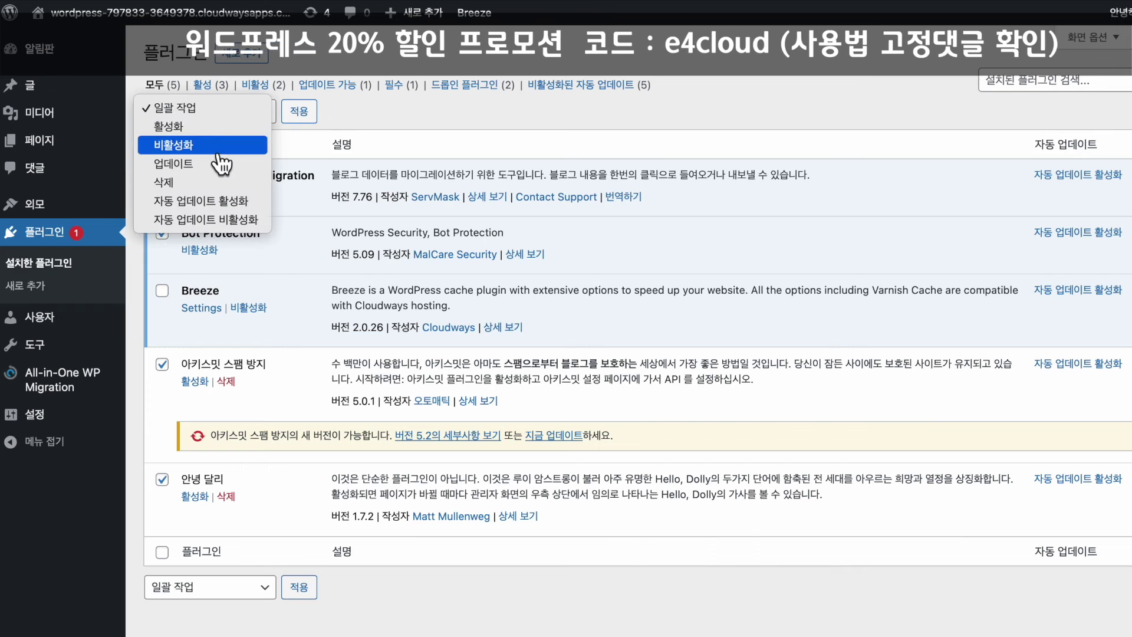
{"action": "key", "text": "Escape"}
{"action": "left_click", "coordinate": [297, 114]}
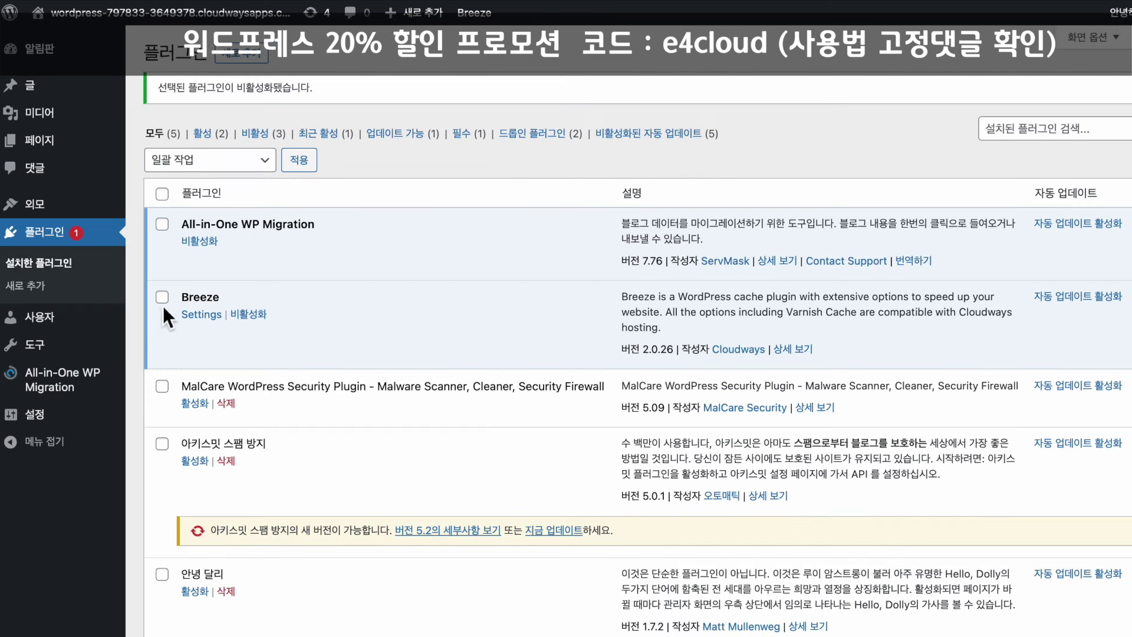
Bulk-delete the MalCare WordPress Security Plugin, 아키스밋 스팸 방지 and 안녕 달리 plugins.
{"action": "left_click", "coordinate": [162, 387]}
{"action": "left_click", "coordinate": [162, 444]}
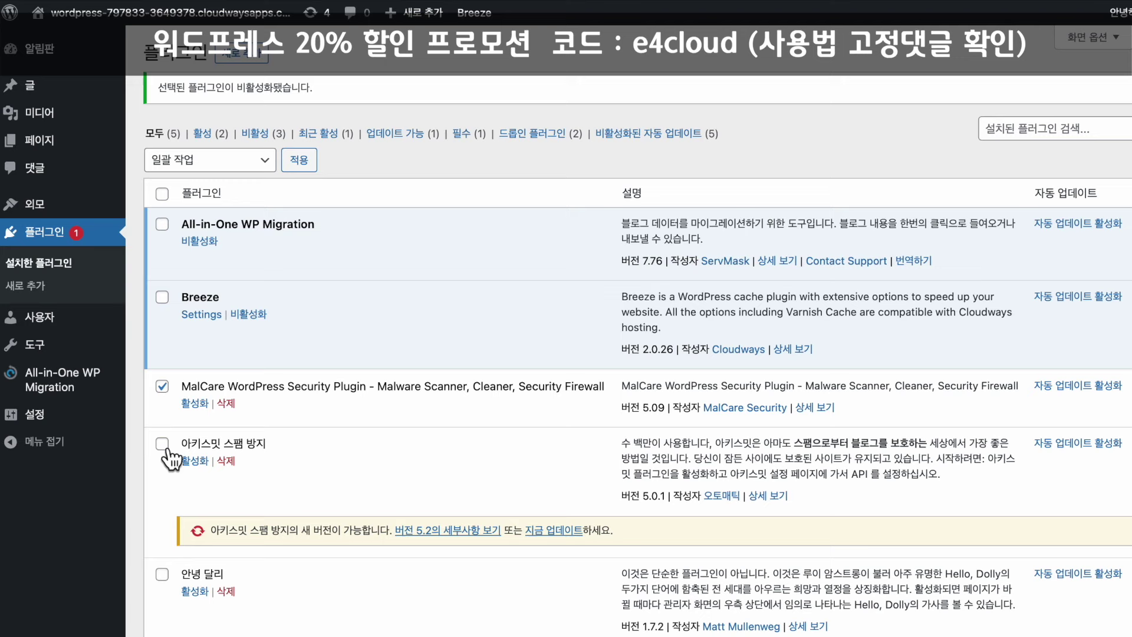
{"action": "left_click", "coordinate": [162, 574]}
{"action": "left_click", "coordinate": [210, 160]}
{"action": "left_click", "coordinate": [177, 238]}
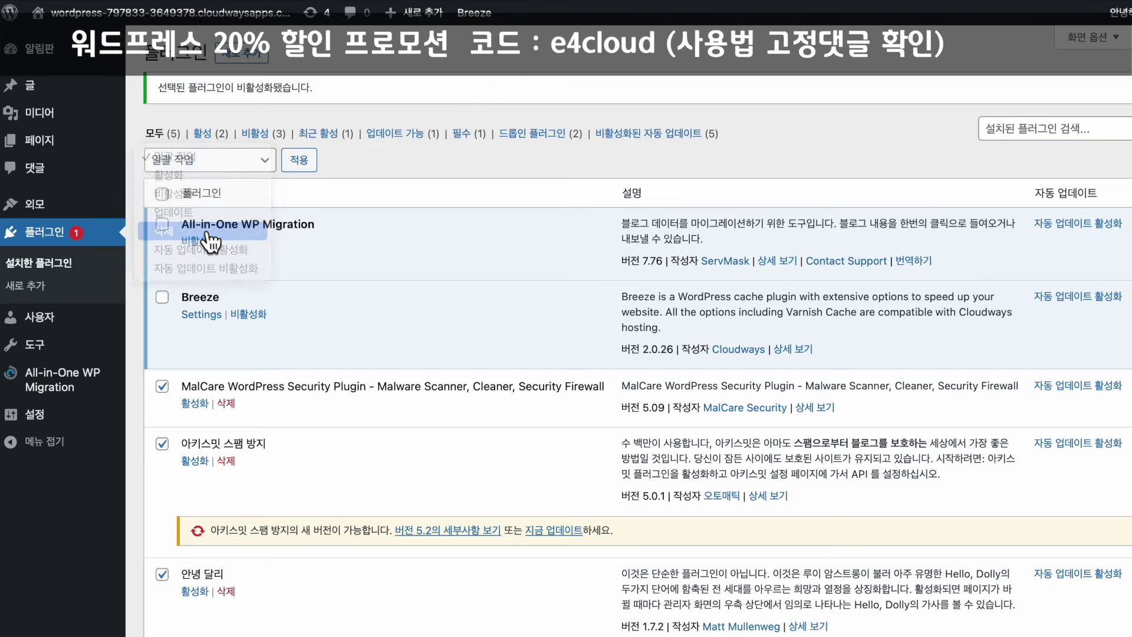
{"action": "left_click", "coordinate": [296, 158]}
{"action": "key", "text": "Return"}
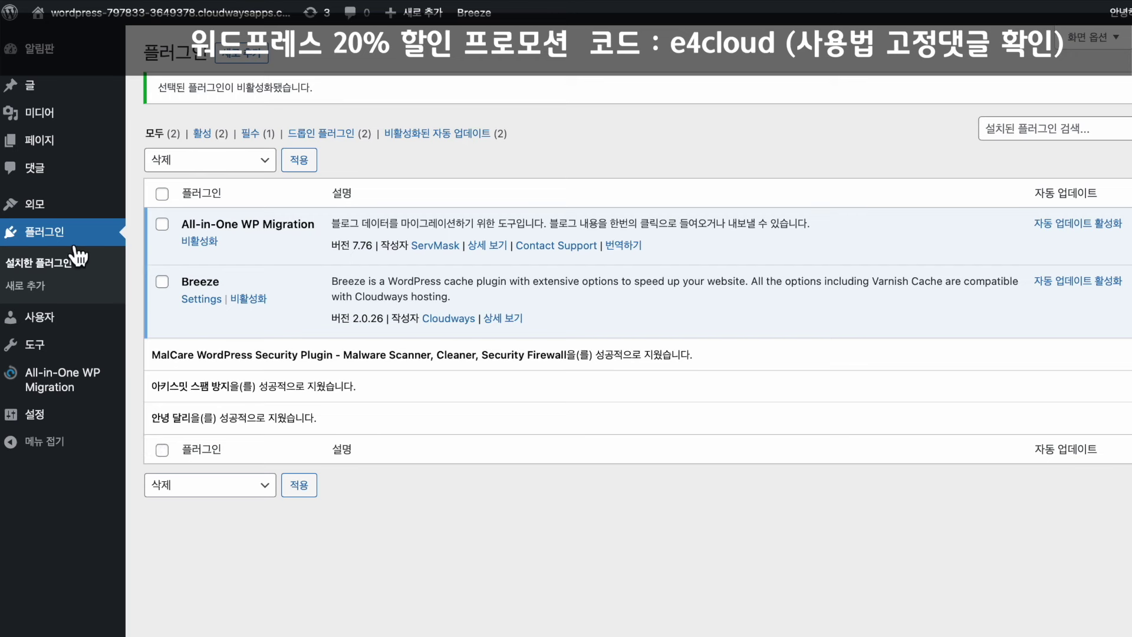
Search the plugin directory for 요스트, install and activate 요스트 SEO, and return to the installed plugins.
{"action": "left_click", "coordinate": [248, 55]}
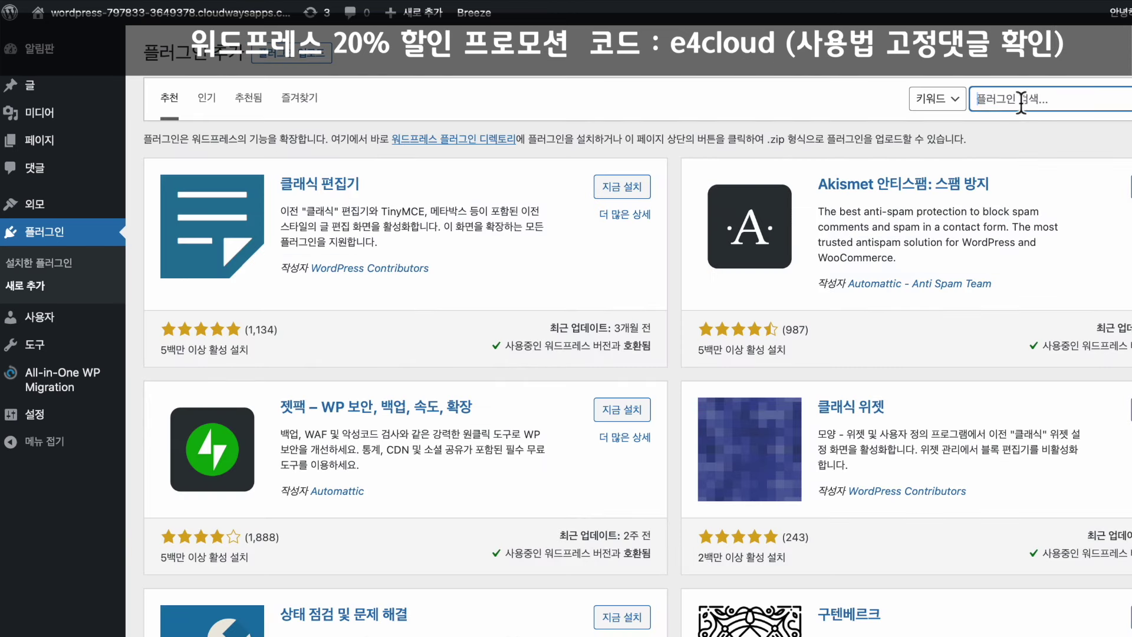
{"action": "type", "text": "요스트"}
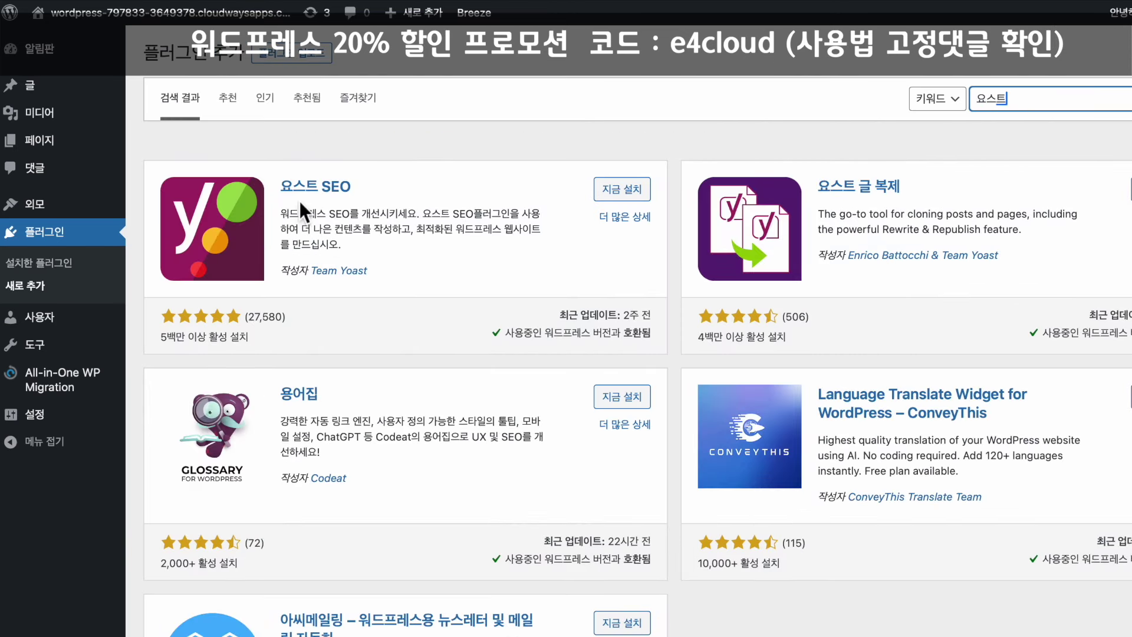
{"action": "left_click", "coordinate": [627, 192]}
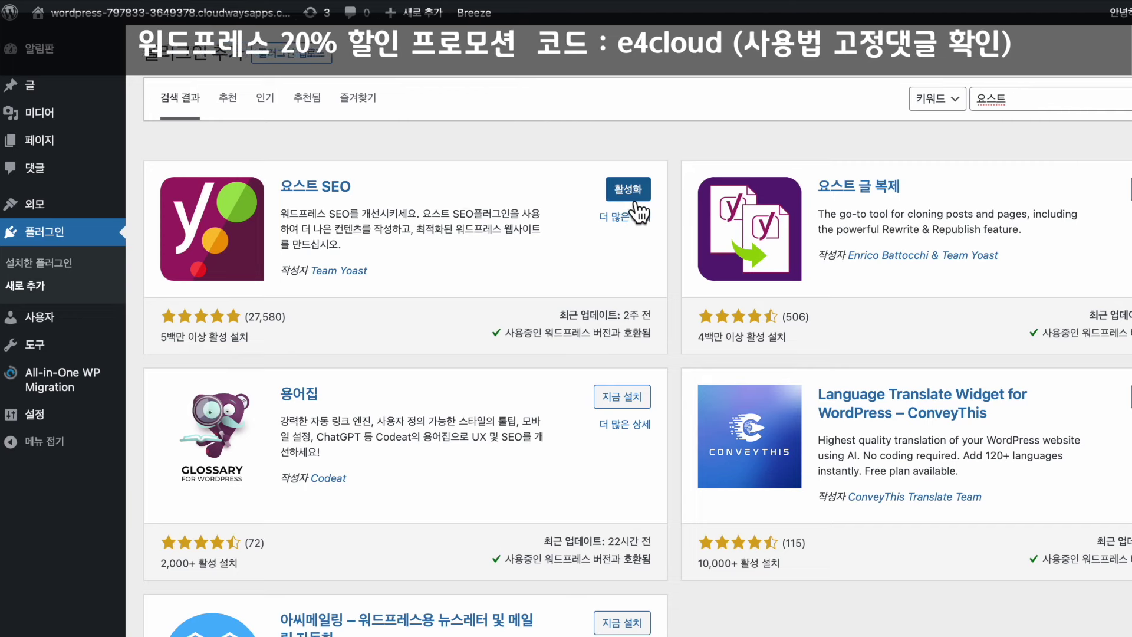
{"action": "left_click", "coordinate": [630, 195]}
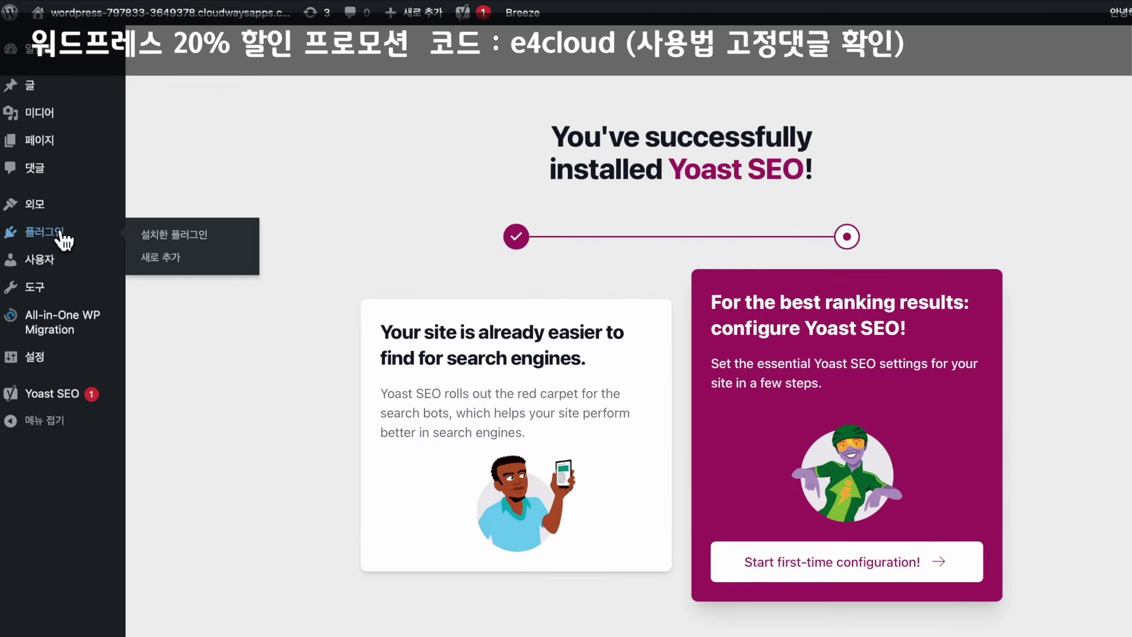
{"action": "left_click", "coordinate": [59, 233]}
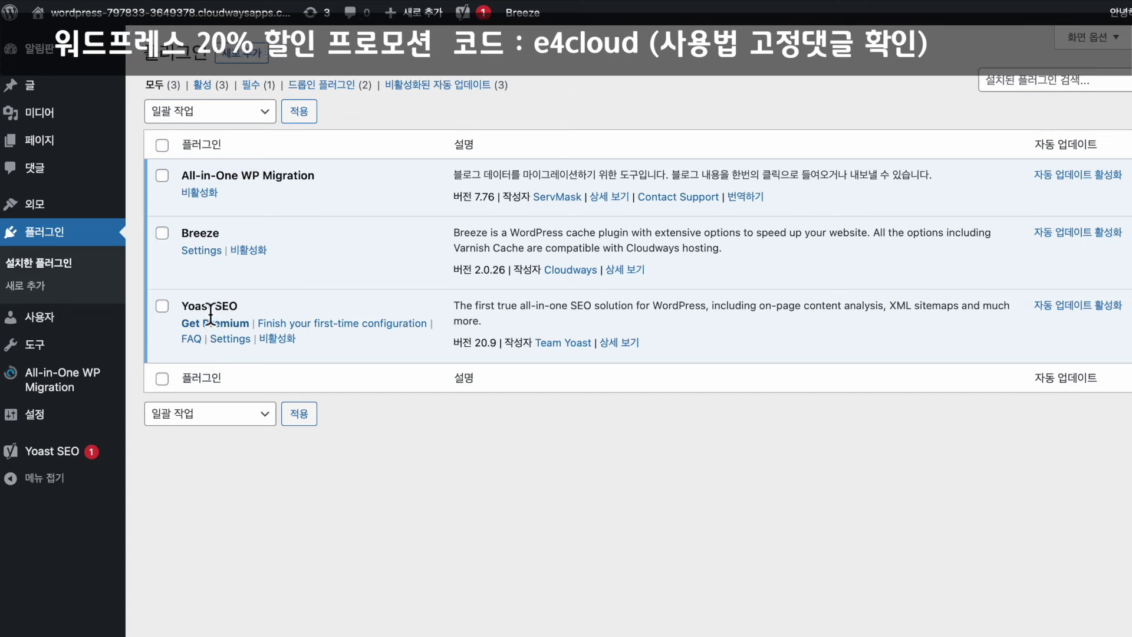
In the Yoast SEO settings for posts (글), remove Page, Separator and Site title from the SEO title, keeping only Title.
{"action": "mouse_move", "coordinate": [65, 457]}
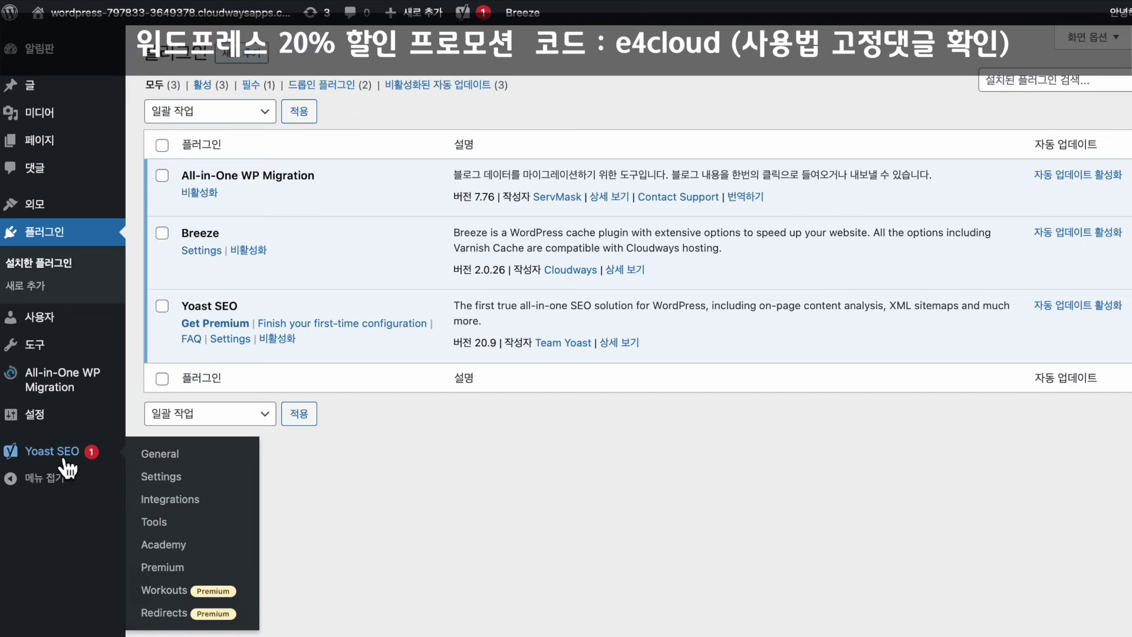
{"action": "left_click", "coordinate": [65, 452]}
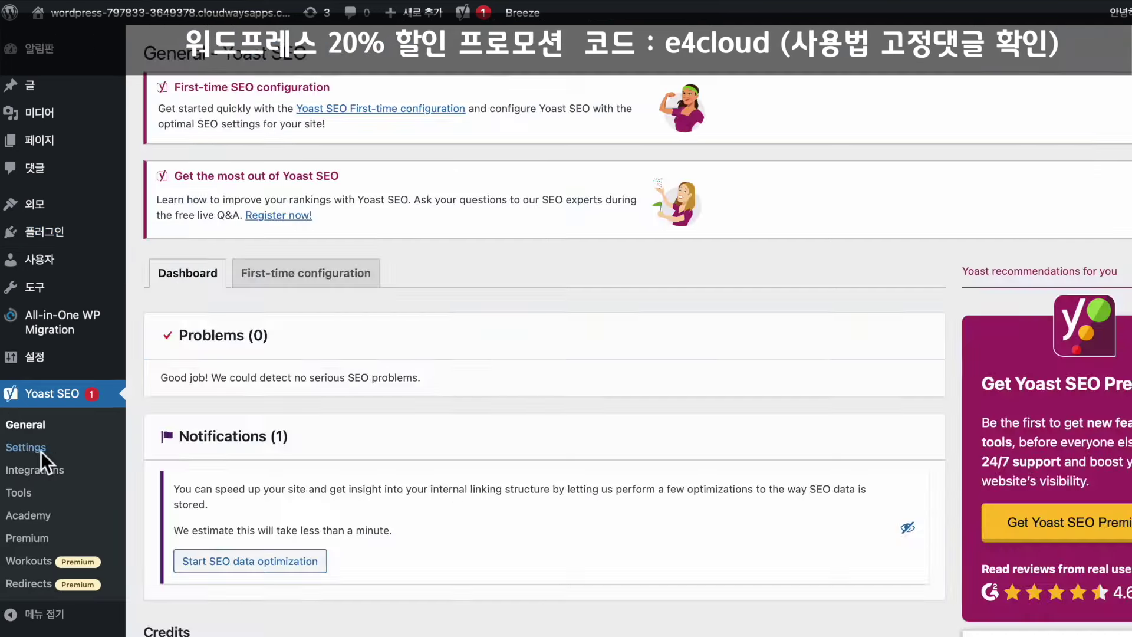
{"action": "left_click", "coordinate": [40, 451]}
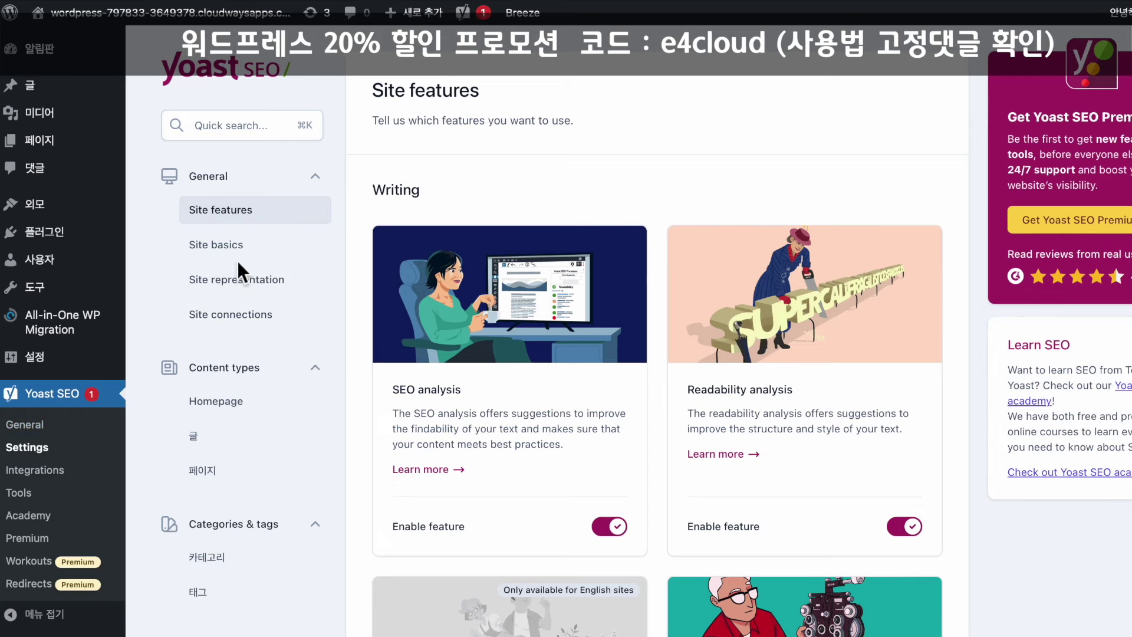
{"action": "left_click", "coordinate": [225, 443]}
{"action": "scroll", "coordinate": [590, 380], "scroll_direction": "down", "scroll_amount": 2}
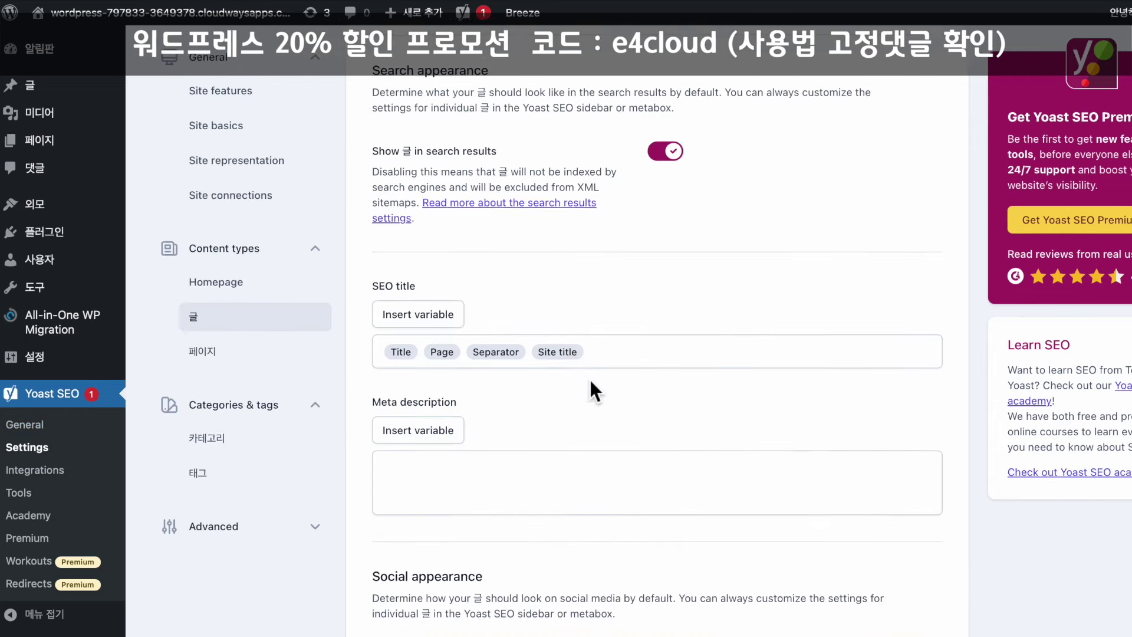
{"action": "left_click", "coordinate": [618, 352]}
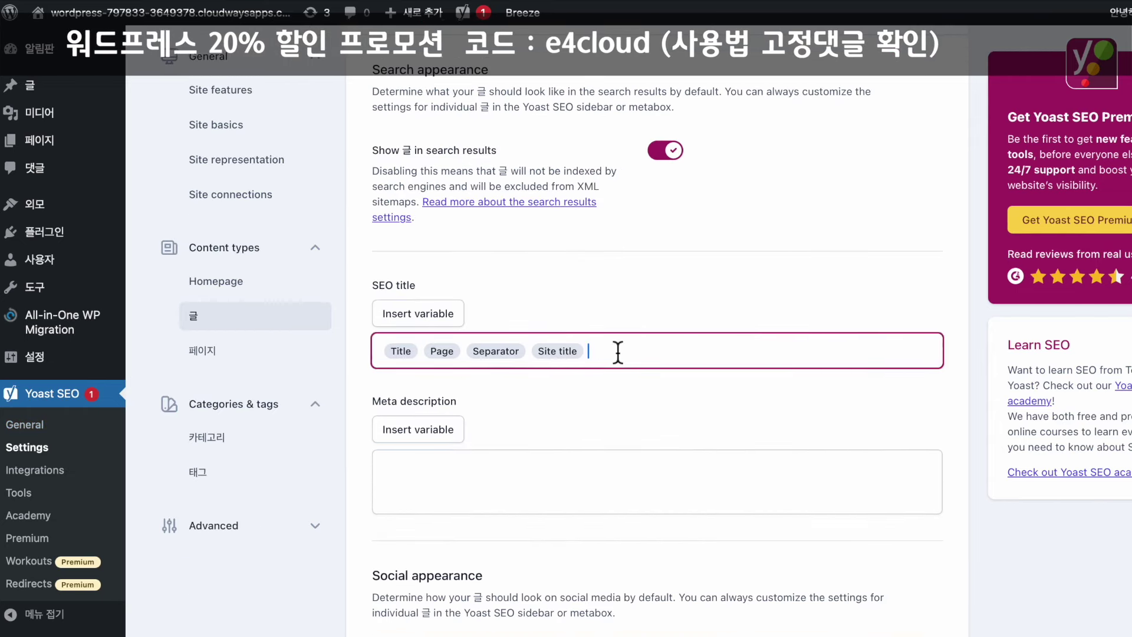
{"action": "scroll", "coordinate": [534, 240], "scroll_direction": "up", "scroll_amount": 1}
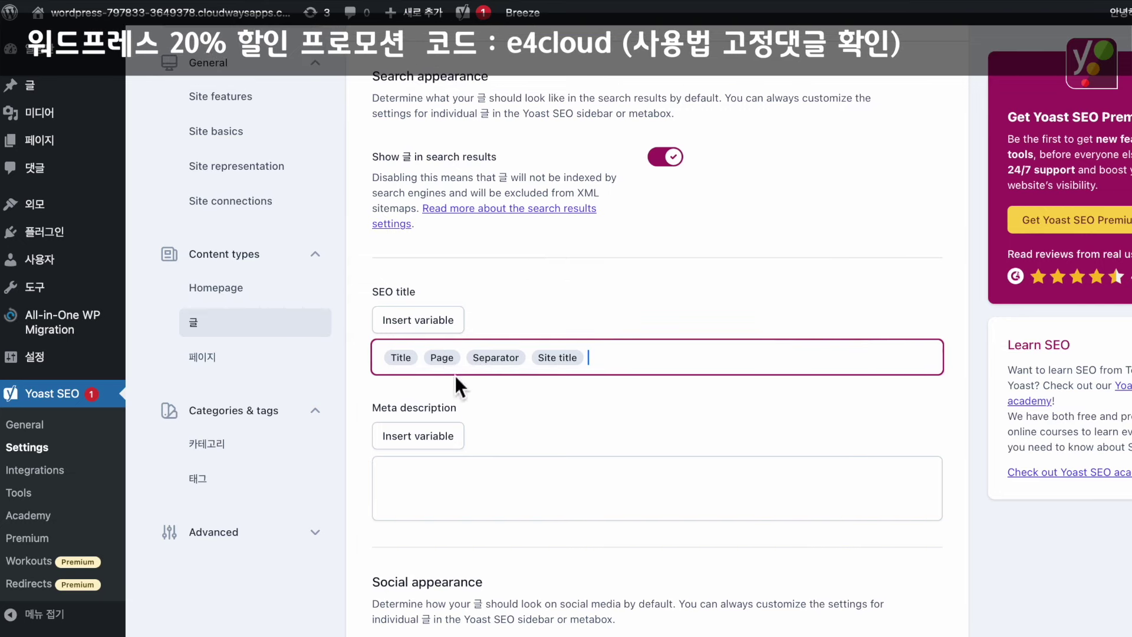
{"action": "left_click_drag", "start_coordinate": [423, 357], "coordinate": [656, 362]}
{"action": "key", "text": "BackSpace"}
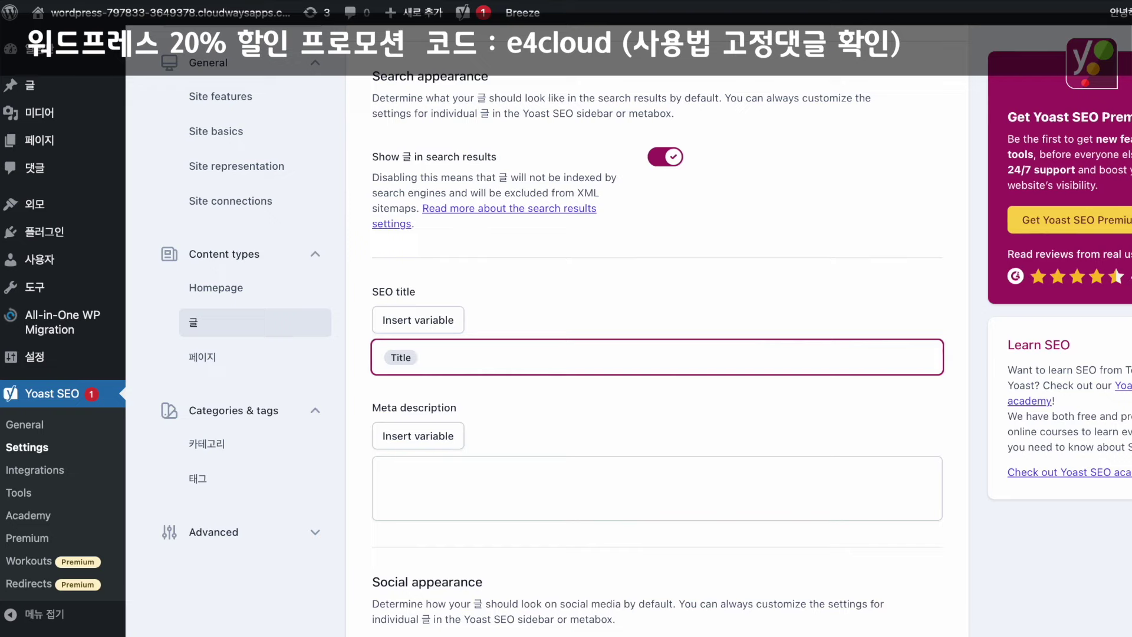
{"action": "left_click", "coordinate": [506, 500]}
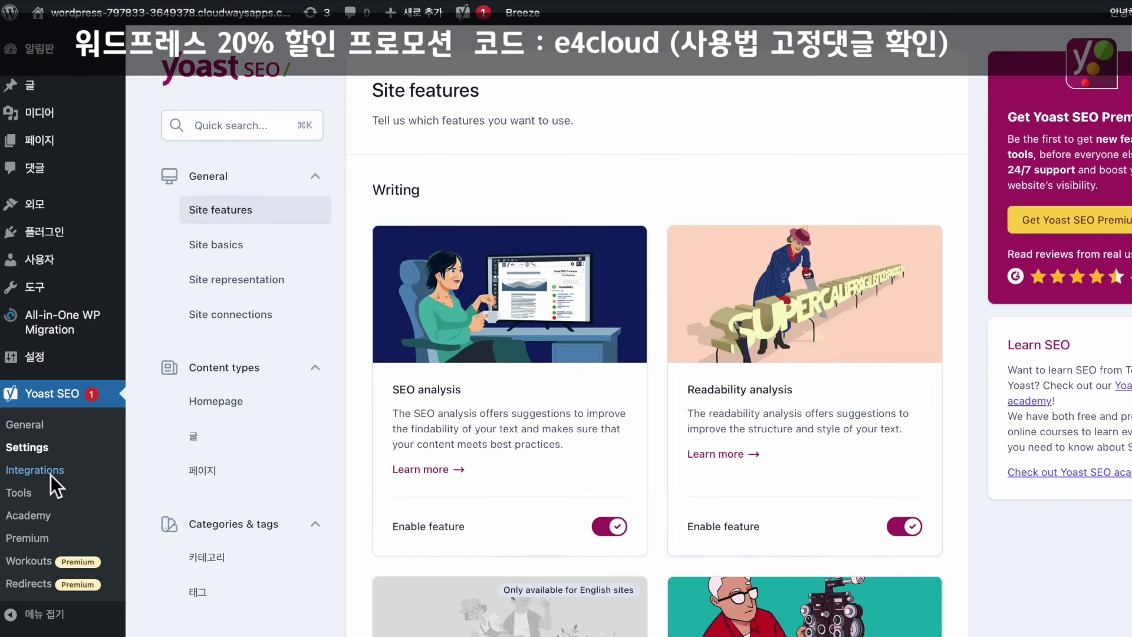
Disable the Semrush and Wincher integrations in Yoast SEO.
{"action": "left_click", "coordinate": [50, 476]}
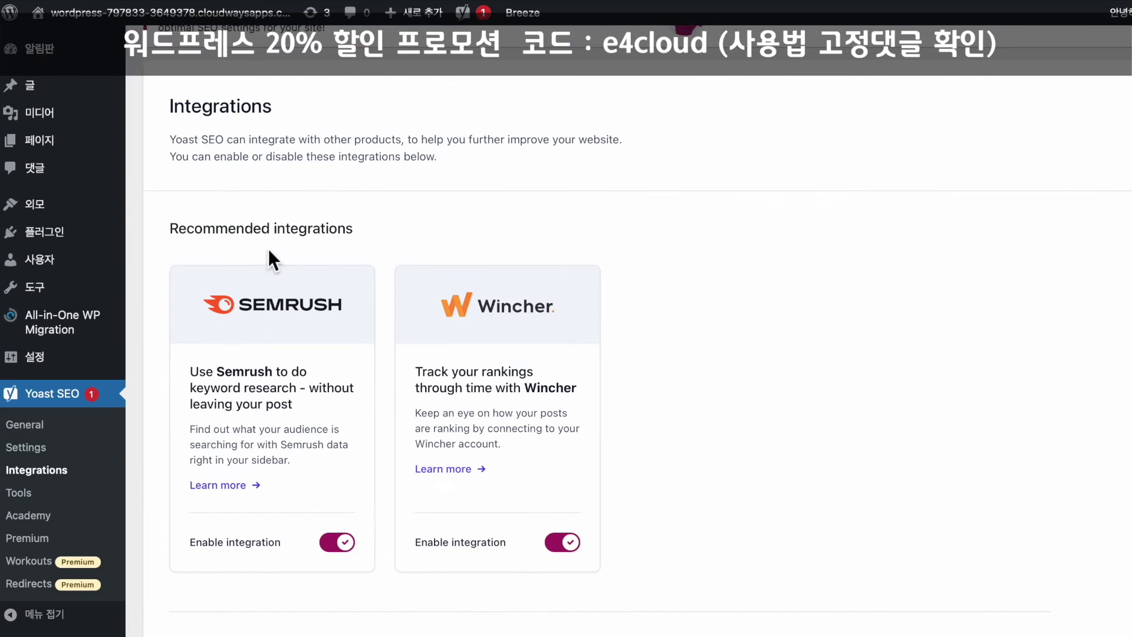
{"action": "scroll", "coordinate": [269, 501], "scroll_direction": "down", "scroll_amount": 2}
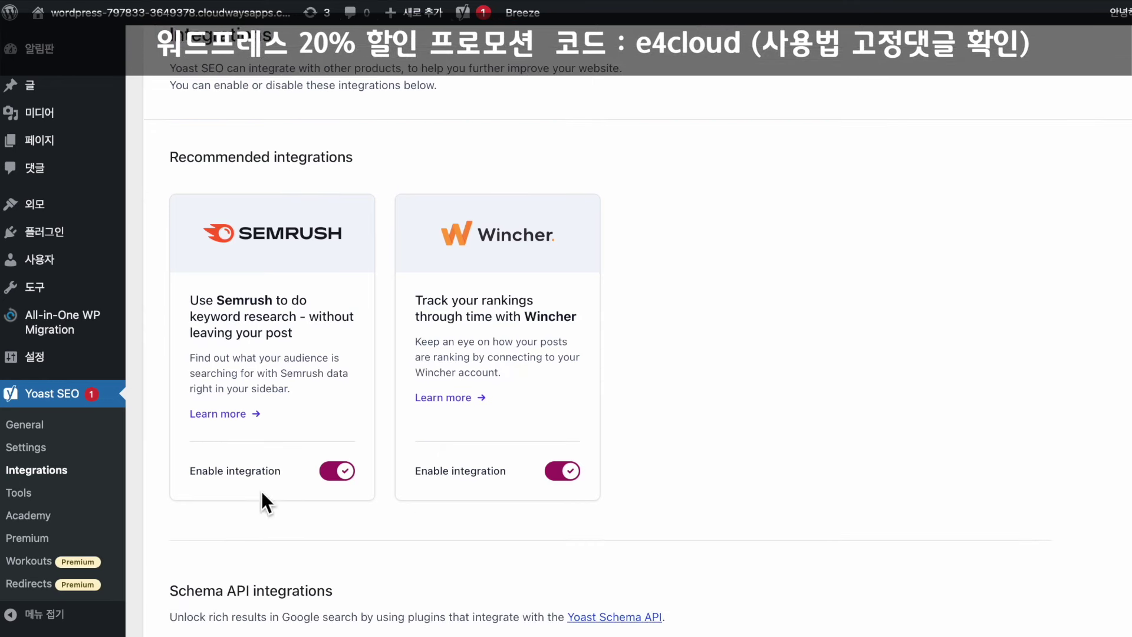
{"action": "left_click", "coordinate": [342, 472]}
{"action": "left_click", "coordinate": [569, 471]}
{"action": "scroll", "coordinate": [723, 282], "scroll_direction": "up", "scroll_amount": 3}
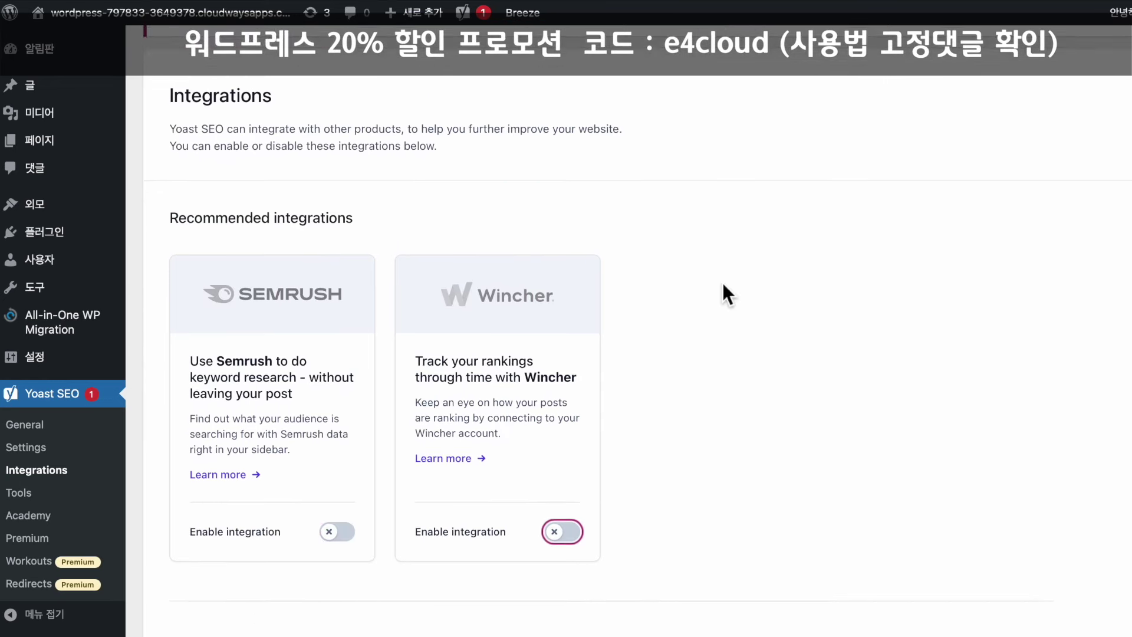
{"action": "scroll", "coordinate": [557, 470], "scroll_direction": "down", "scroll_amount": 10}
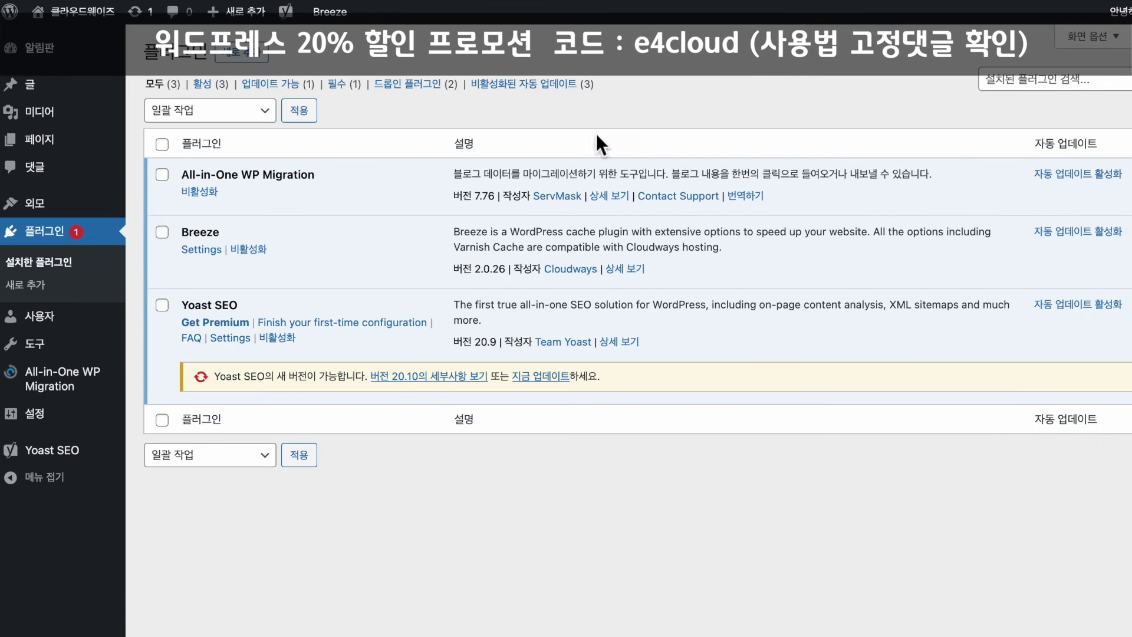
Browse the available themes, install and activate OnePress, and check the site's front page.
{"action": "left_click", "coordinate": [59, 207]}
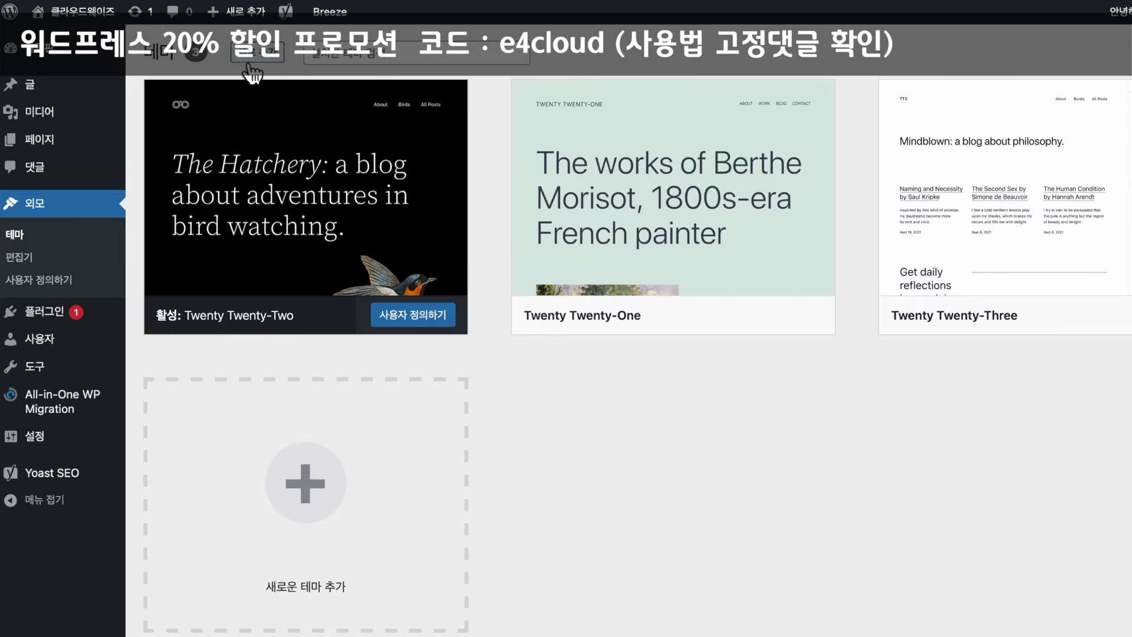
{"action": "left_click", "coordinate": [245, 60]}
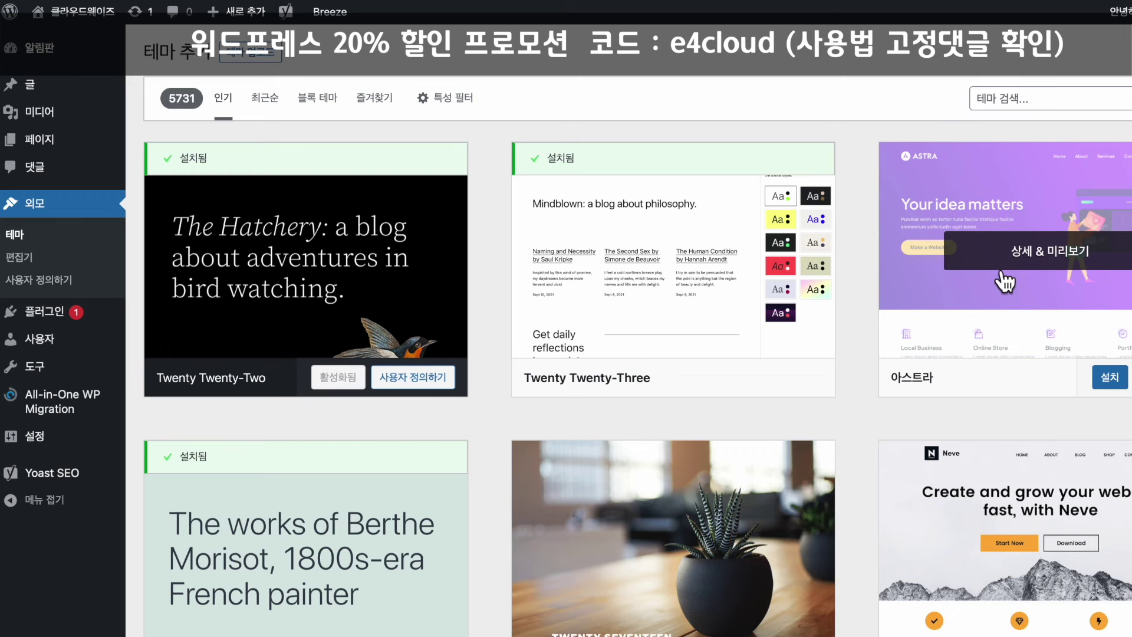
{"action": "scroll", "coordinate": [895, 311], "scroll_direction": "down", "scroll_amount": 15}
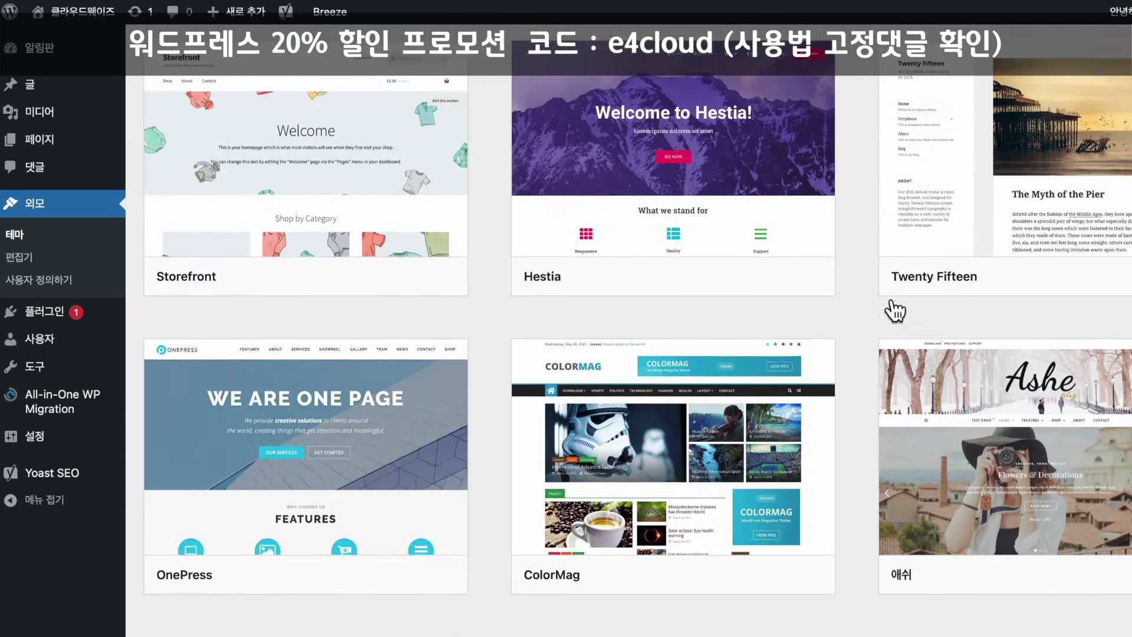
{"action": "scroll", "coordinate": [895, 310], "scroll_direction": "down", "scroll_amount": 3}
{"action": "scroll", "coordinate": [304, 384], "scroll_direction": "up", "scroll_amount": 2}
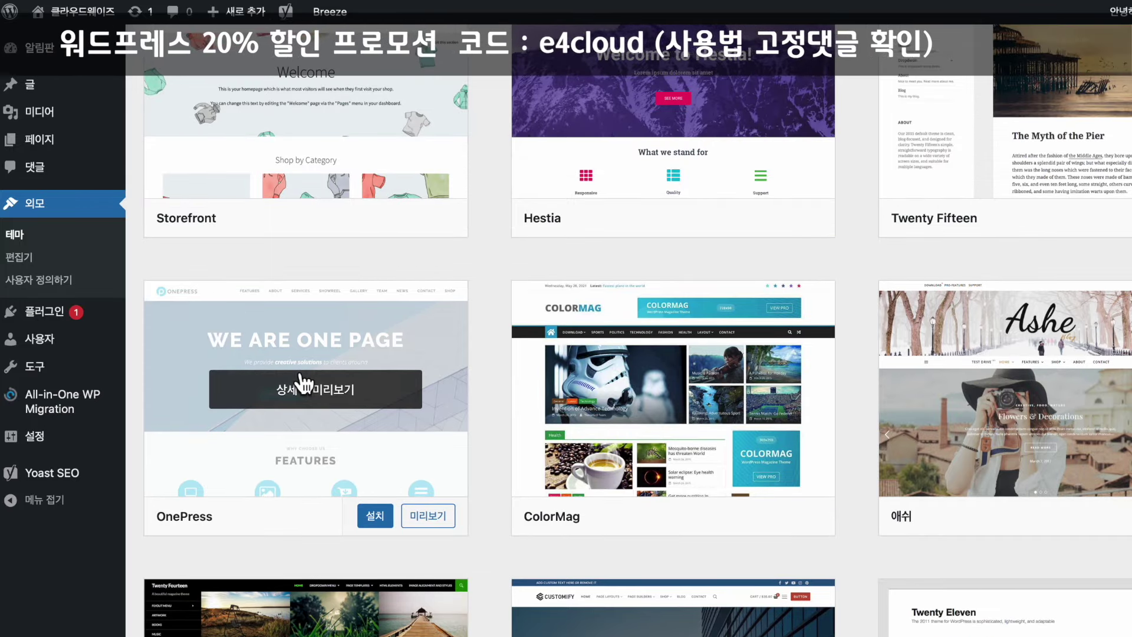
{"action": "scroll", "coordinate": [551, 366], "scroll_direction": "down", "scroll_amount": 8}
{"action": "scroll", "coordinate": [551, 365], "scroll_direction": "up", "scroll_amount": 8}
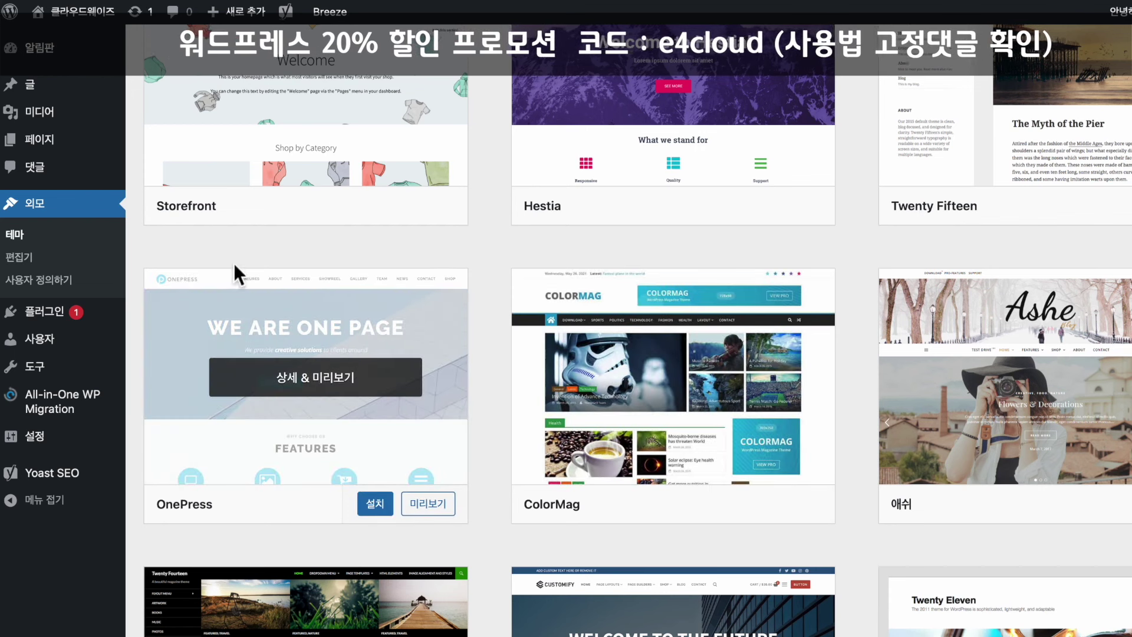
{"action": "left_click", "coordinate": [388, 509]}
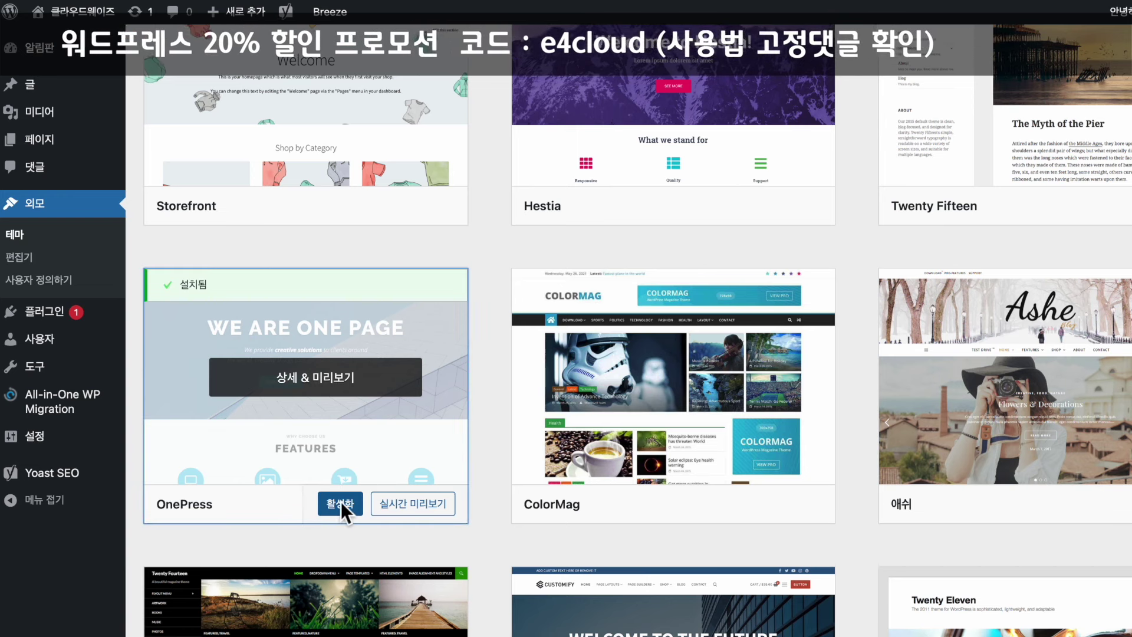
{"action": "left_click", "coordinate": [341, 503]}
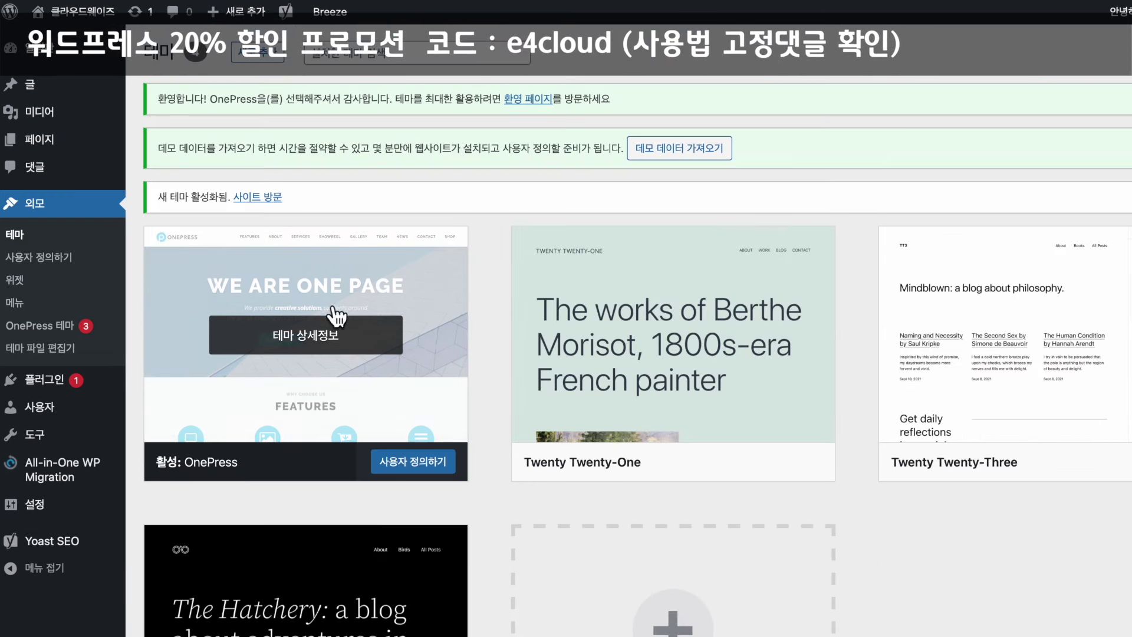
{"action": "left_click", "coordinate": [75, 12]}
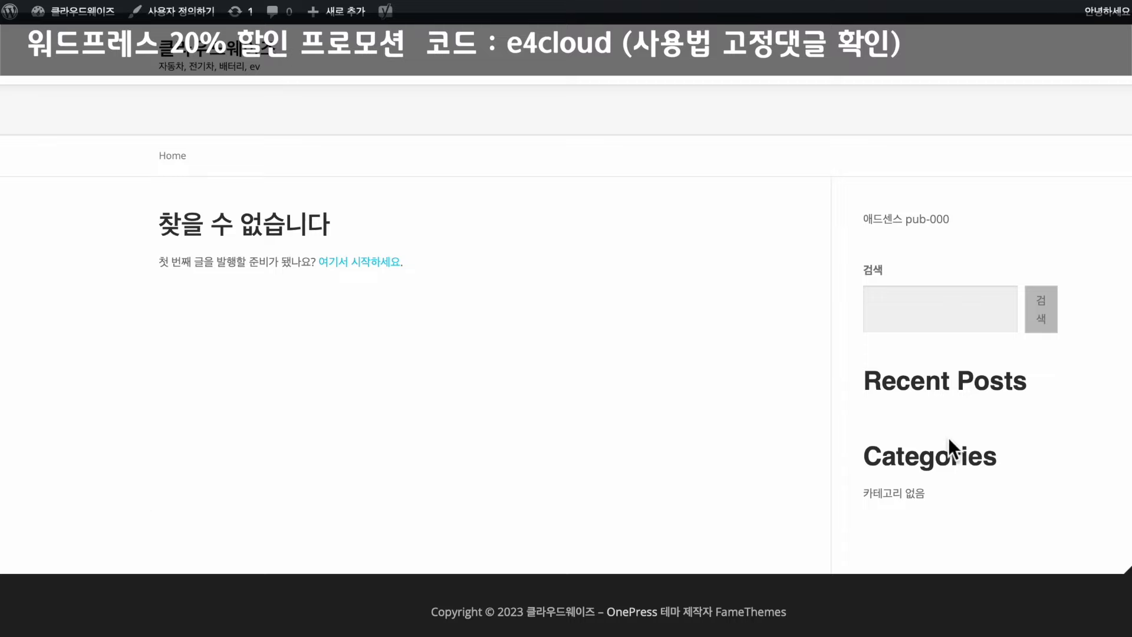
{"action": "key", "text": "alt+Left"}
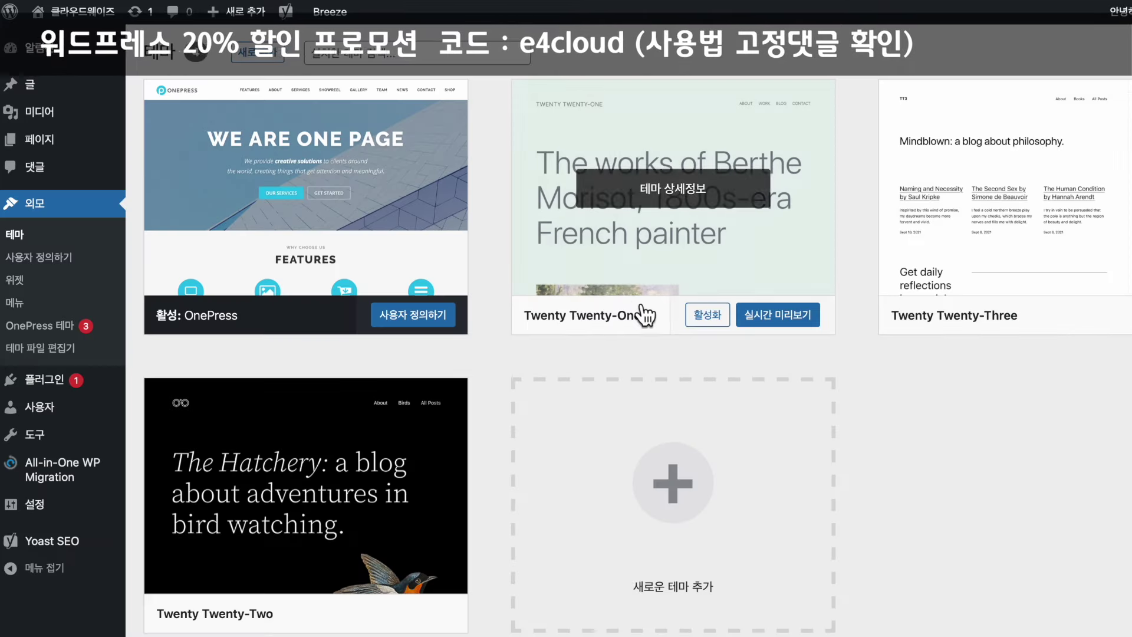
Delete the inactive Twenty Twenty-One, Twenty Twenty-Three and Twenty Twenty-Two themes, keeping only OnePress installed.
{"action": "left_click", "coordinate": [644, 313]}
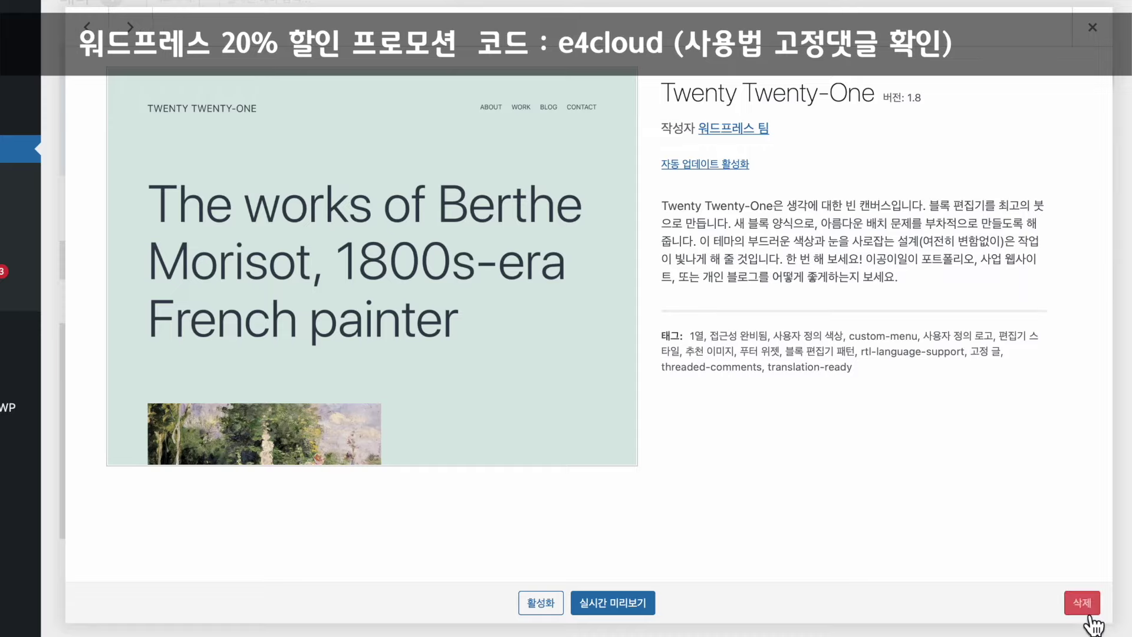
{"action": "left_click", "coordinate": [1082, 603]}
{"action": "key", "text": "Return"}
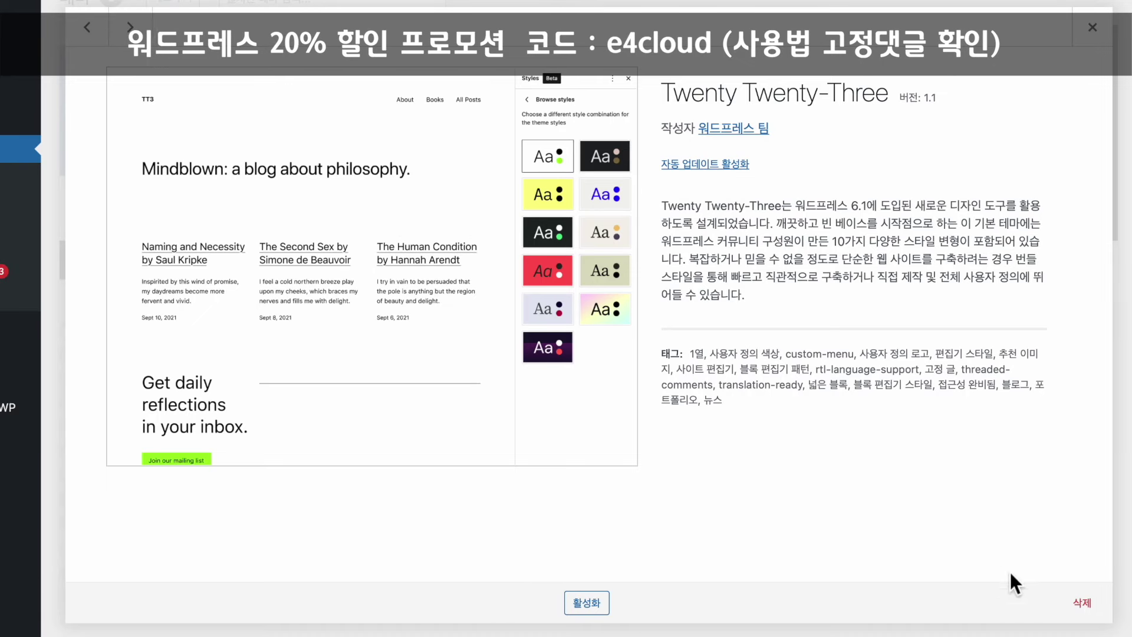
{"action": "left_click", "coordinate": [1082, 602]}
{"action": "key", "text": "Return"}
{"action": "left_click", "coordinate": [578, 142]}
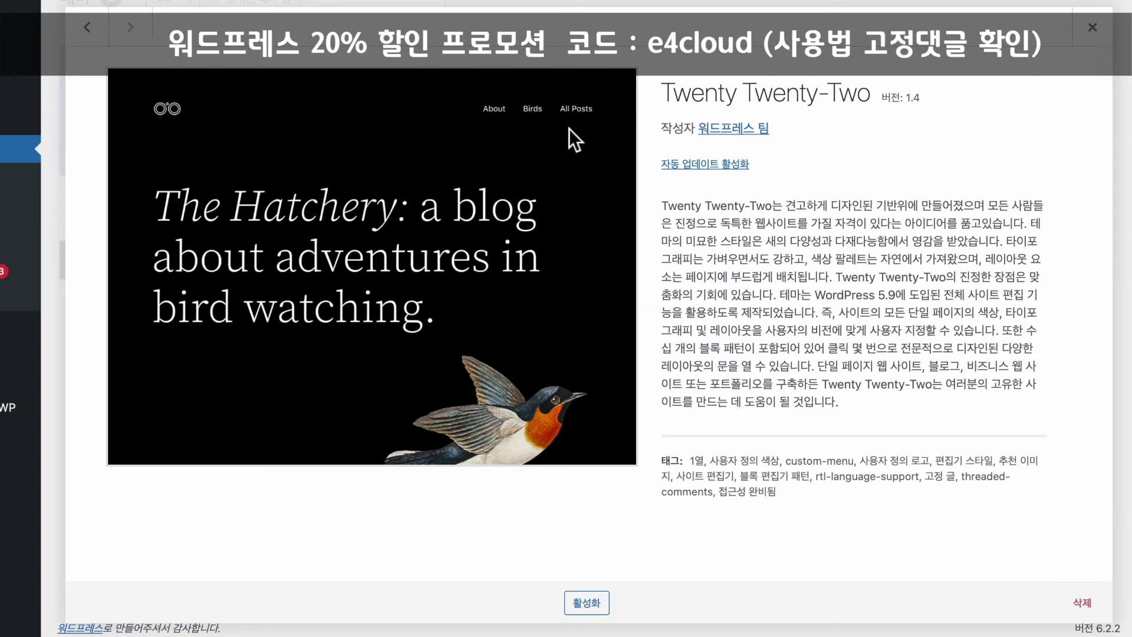
{"action": "left_click", "coordinate": [1081, 603]}
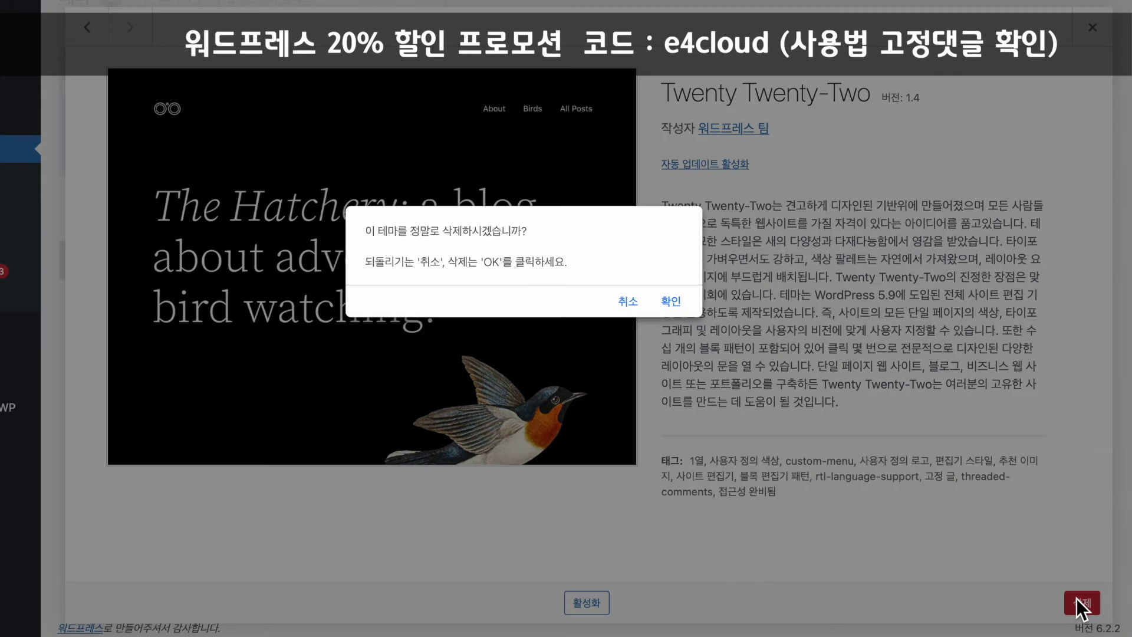
{"action": "left_click", "coordinate": [672, 301]}
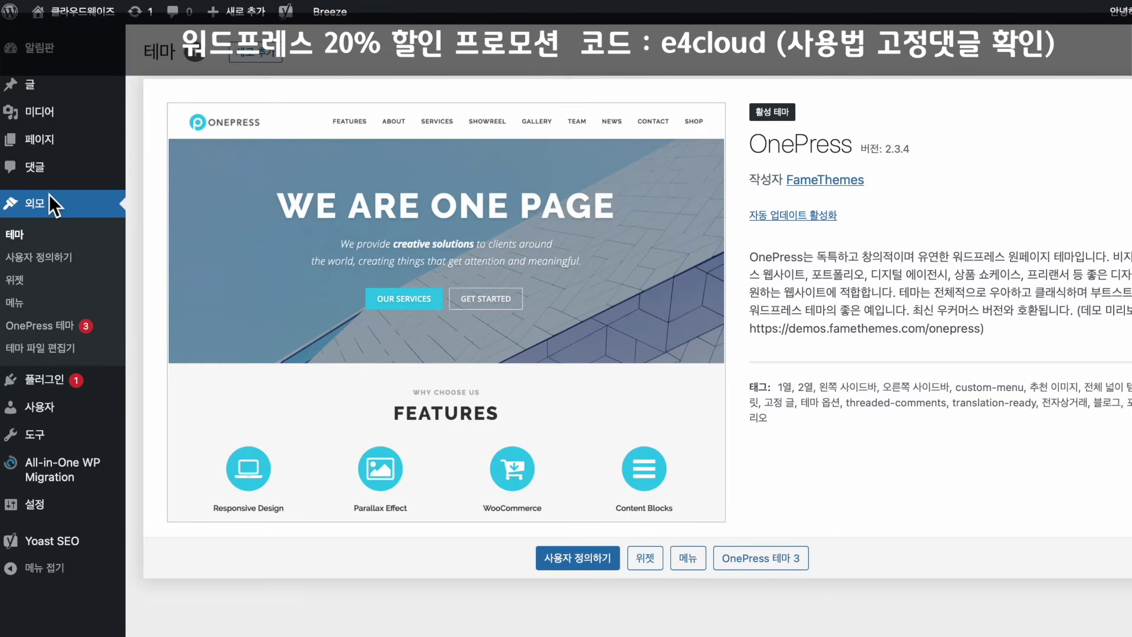
Create a new post titled 워드프레스 호스팅 추천 (클라우드웨이즈) and start its first paragraph block.
{"action": "left_click", "coordinate": [40, 90]}
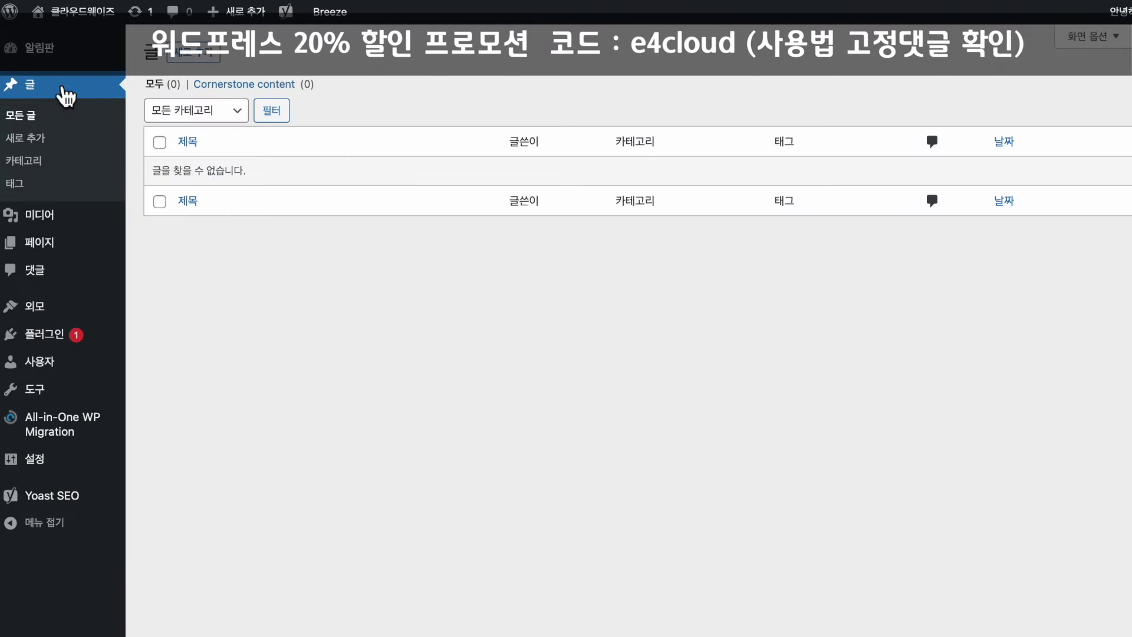
{"action": "left_click", "coordinate": [190, 56]}
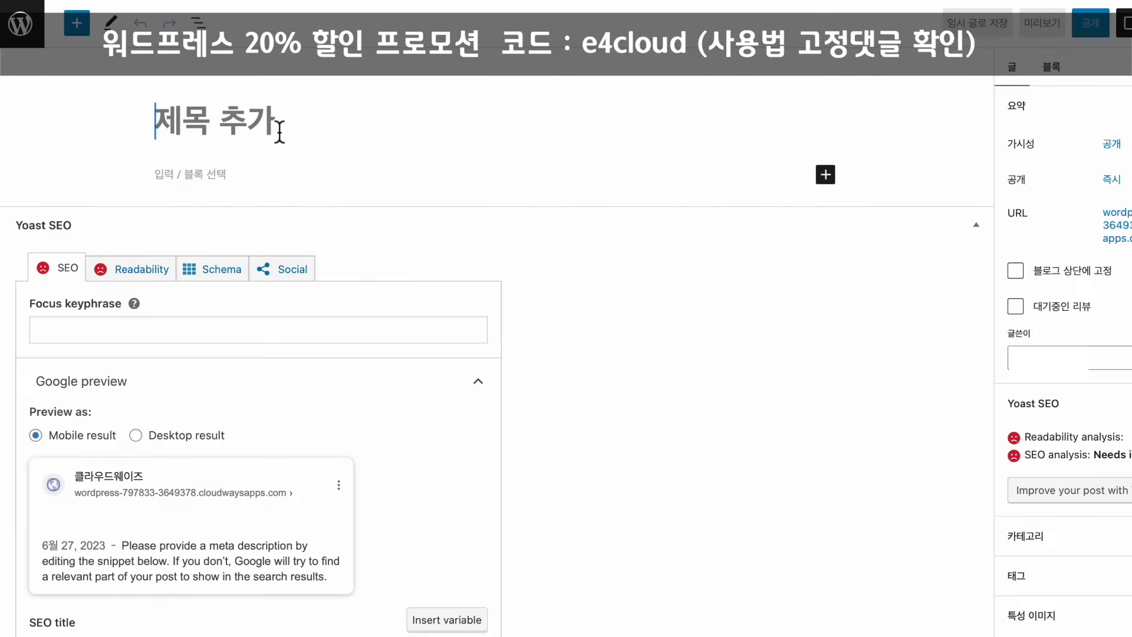
{"action": "type", "text": "클라우드웨이"}
{"action": "key", "text": "BackSpace"}
{"action": "key", "text": "BackSpace"}
{"action": "key", "text": "BackSpace"}
{"action": "key", "text": "BackSpace"}
{"action": "key", "text": "BackSpace"}
{"action": "key", "text": "BackSpace"}
{"action": "type", "text": "워드프레스 호스팅 추천 (클라우드웨이즈)"}
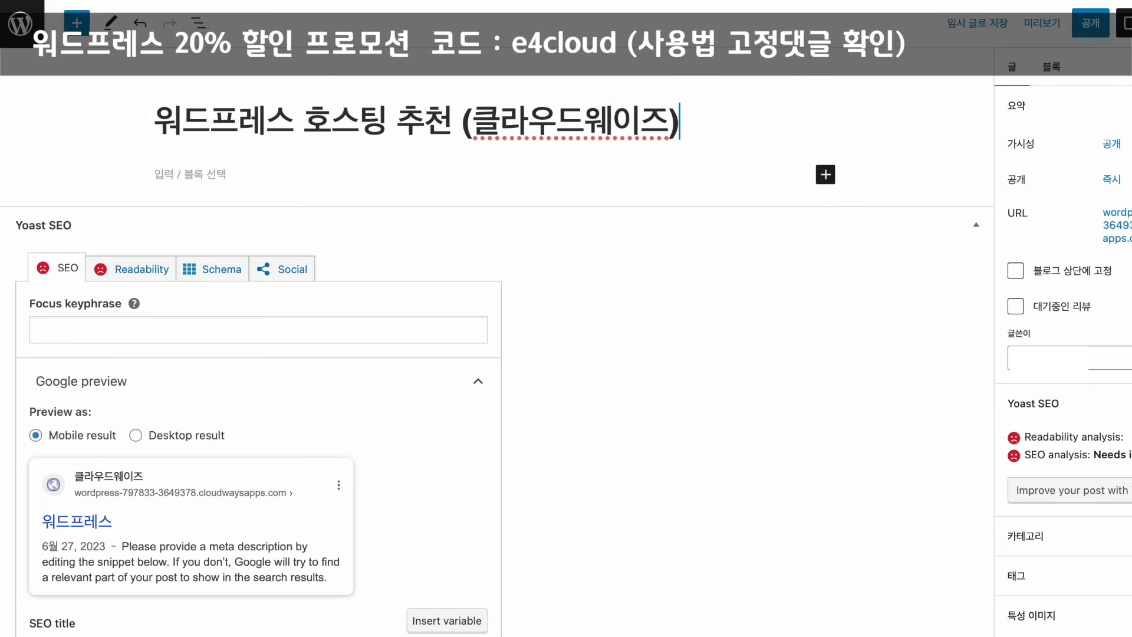
{"action": "key", "text": "Return"}
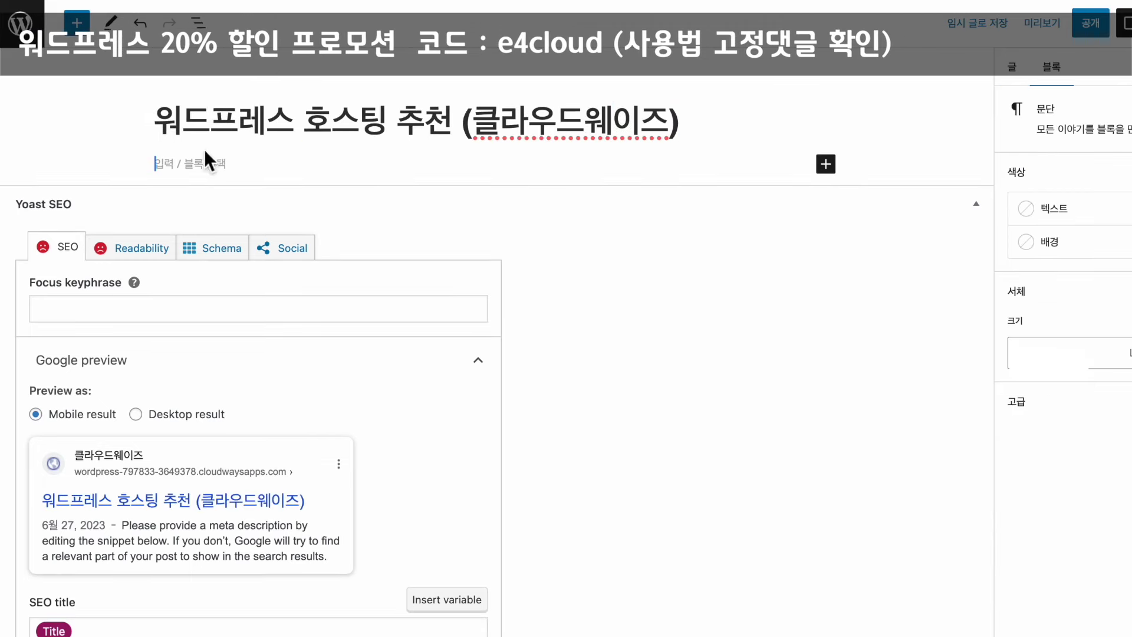